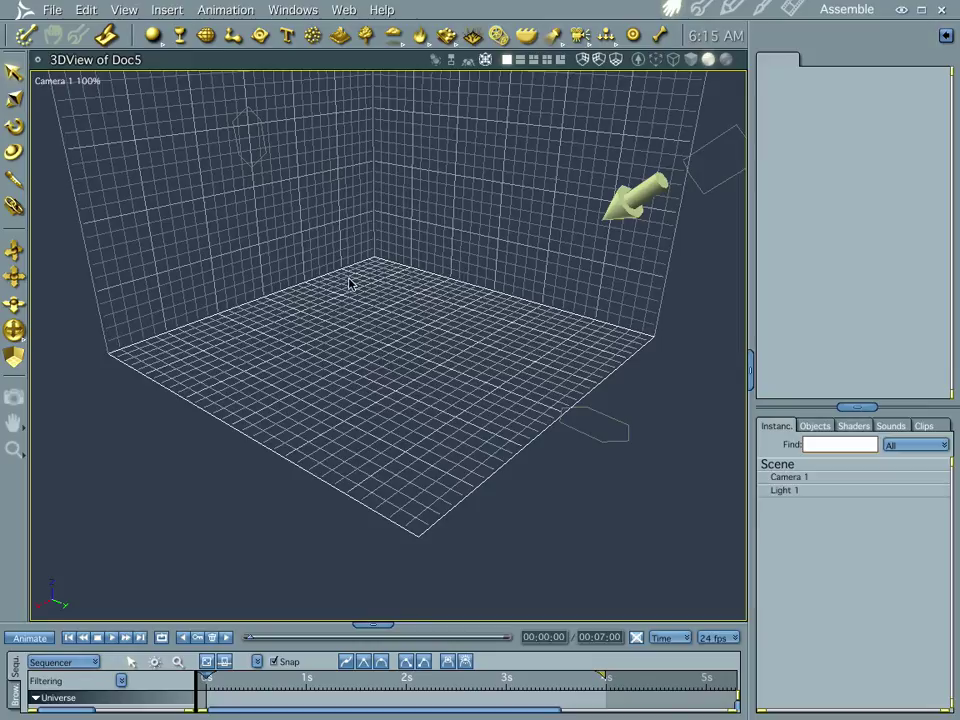
Place a Bulb light (100% brightness, 400 ft range) at the centre of the 3D view
click(556, 38)
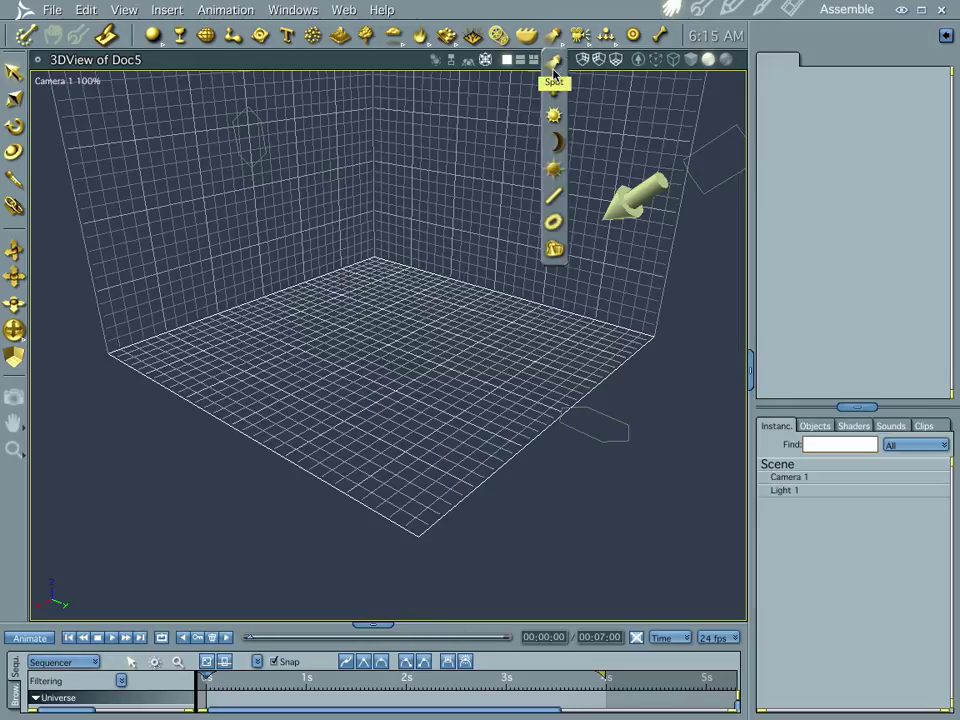
click(555, 87)
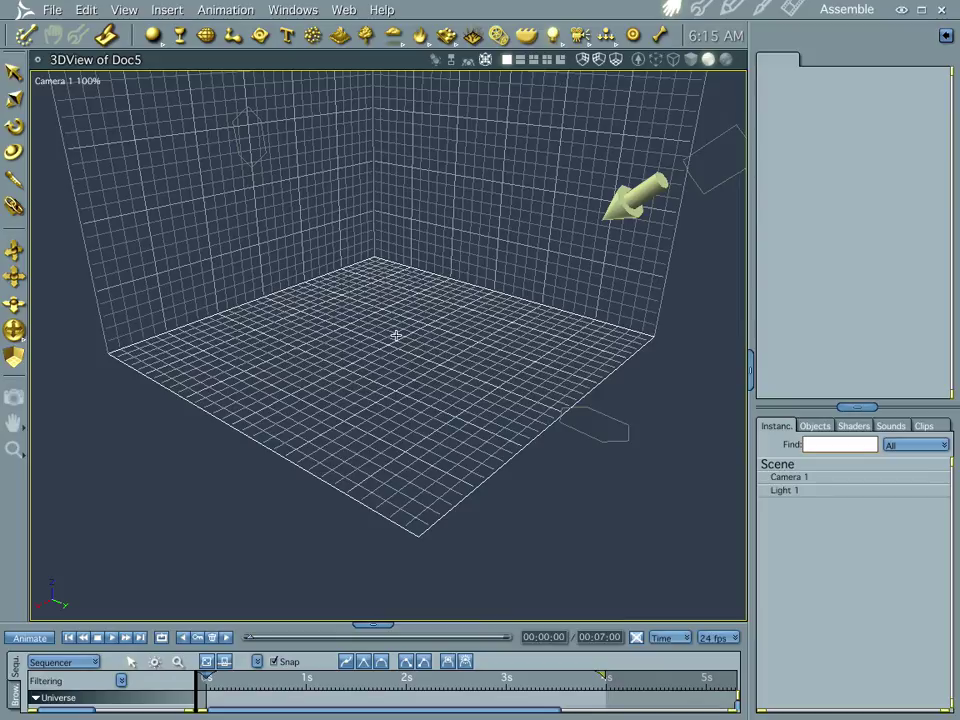
click(385, 345)
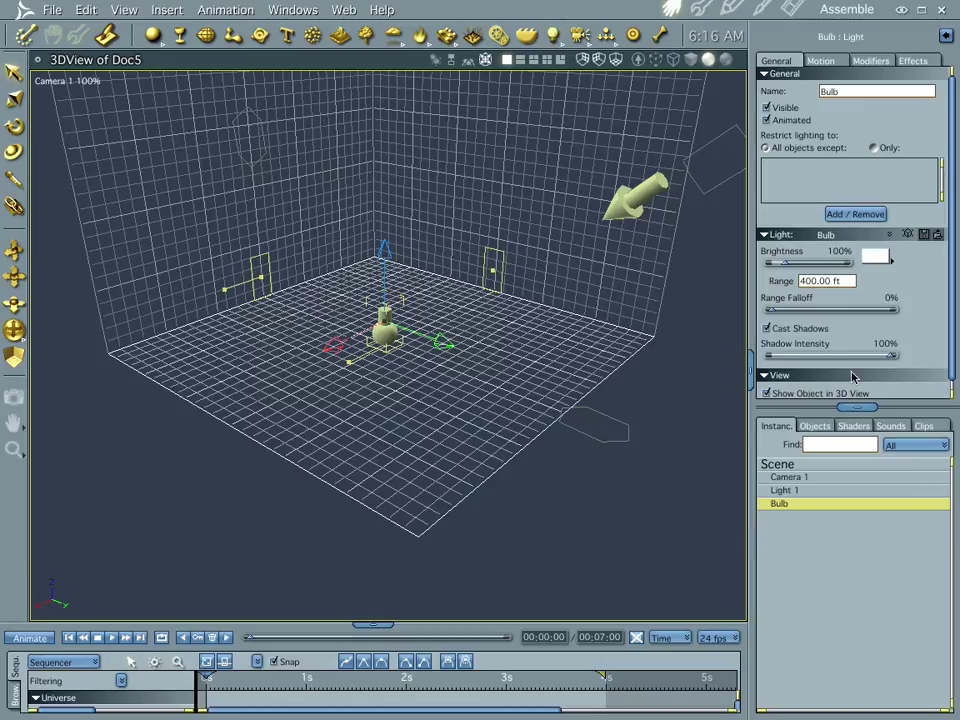
Apply the Star lens flare preset to the Bulb with Auto Update on and brightness lowered to 12
click(912, 62)
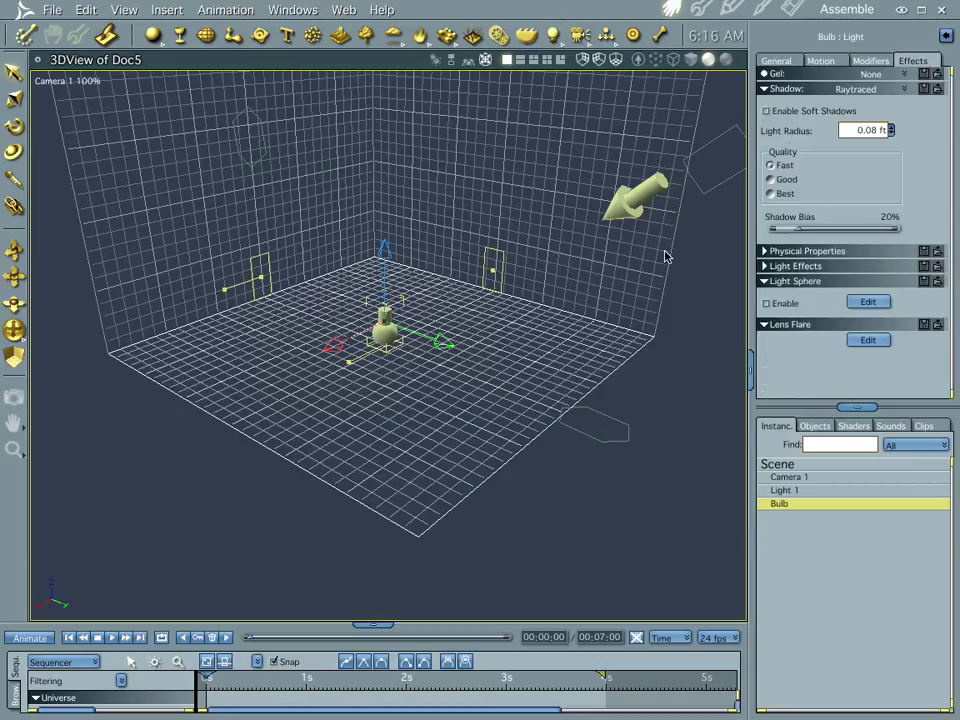
click(868, 340)
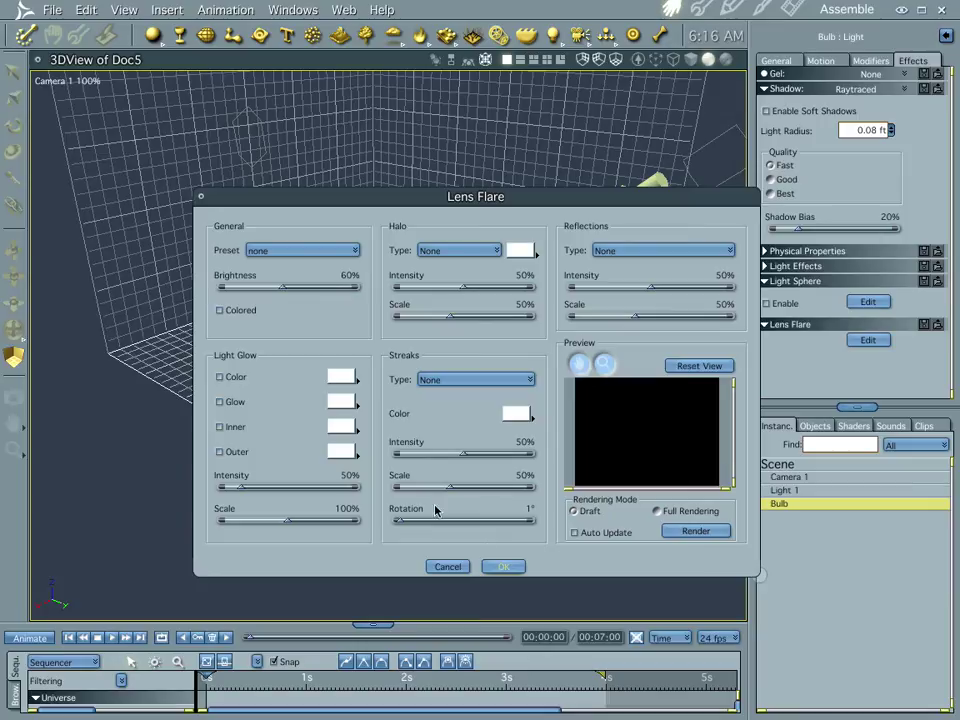
click(296, 251)
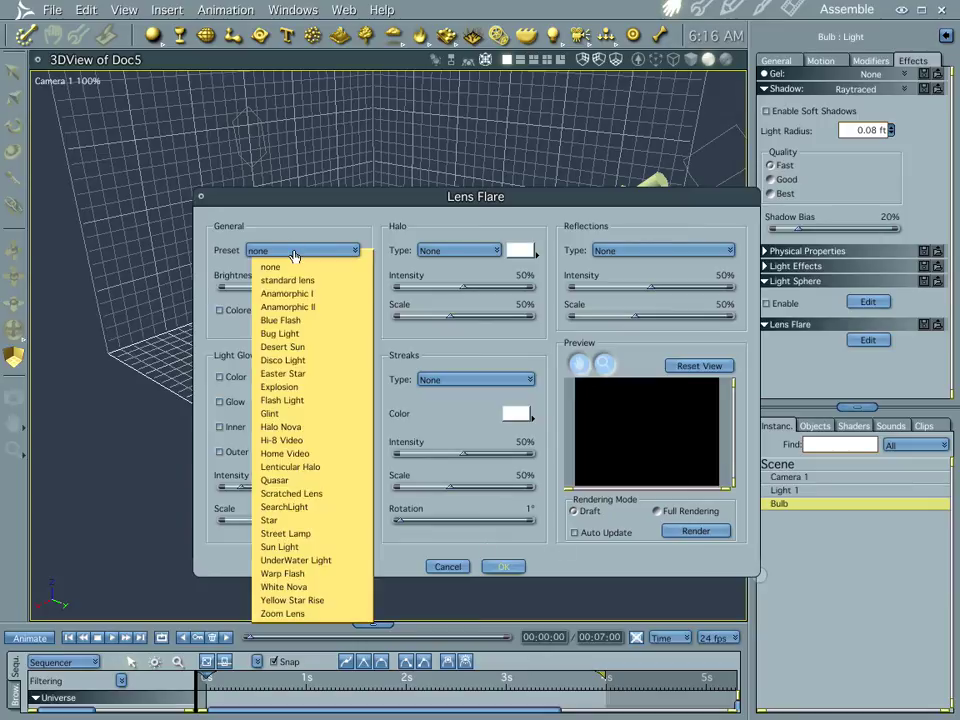
click(297, 521)
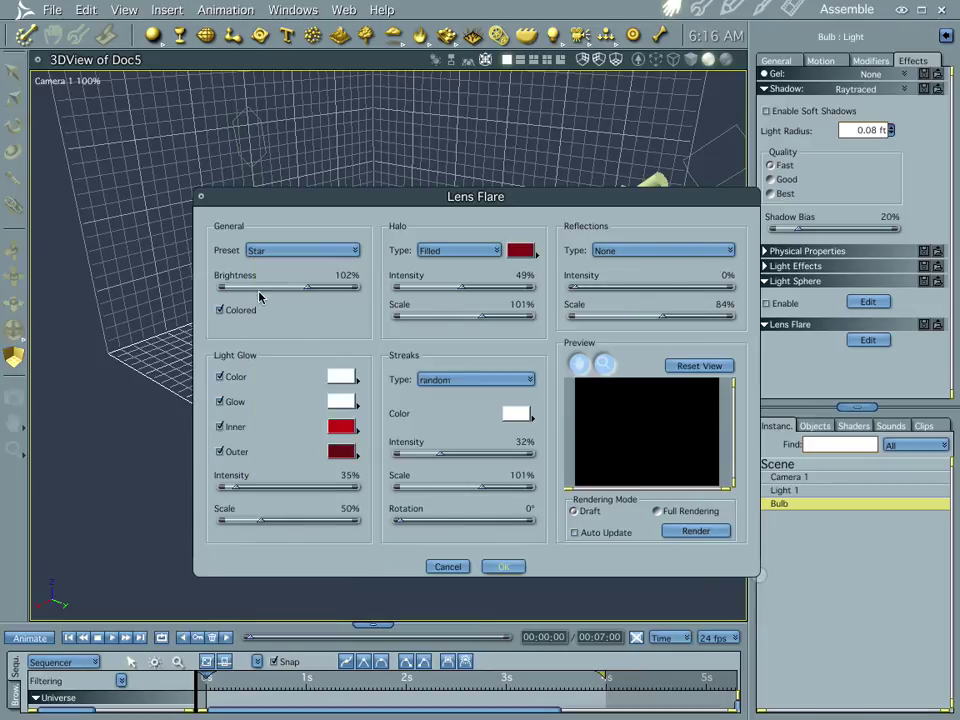
click(576, 533)
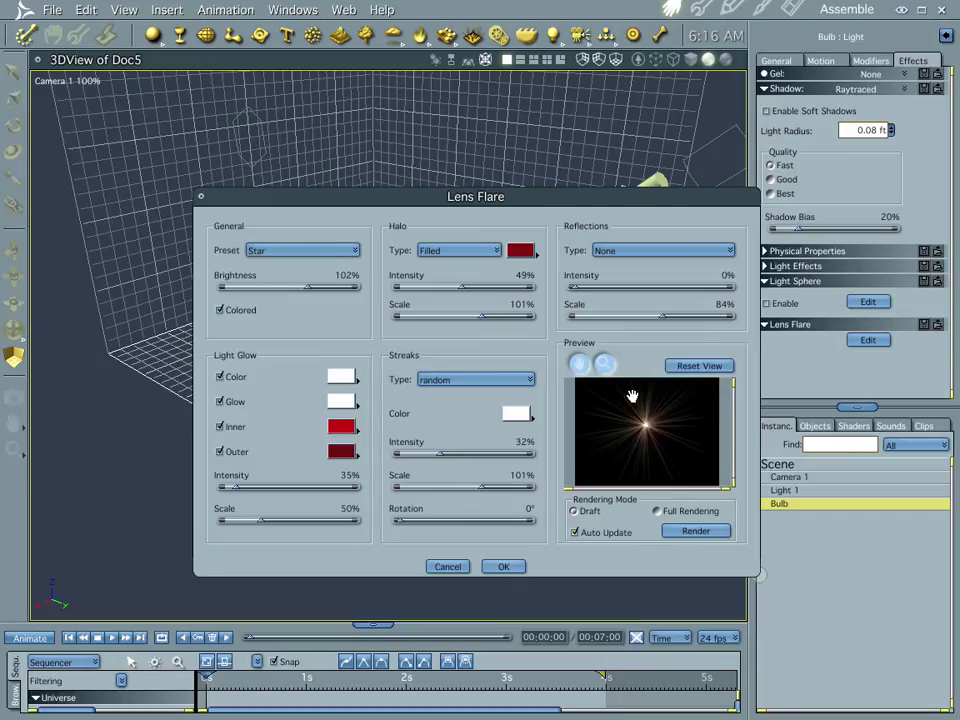
drag(310, 288, 248, 294)
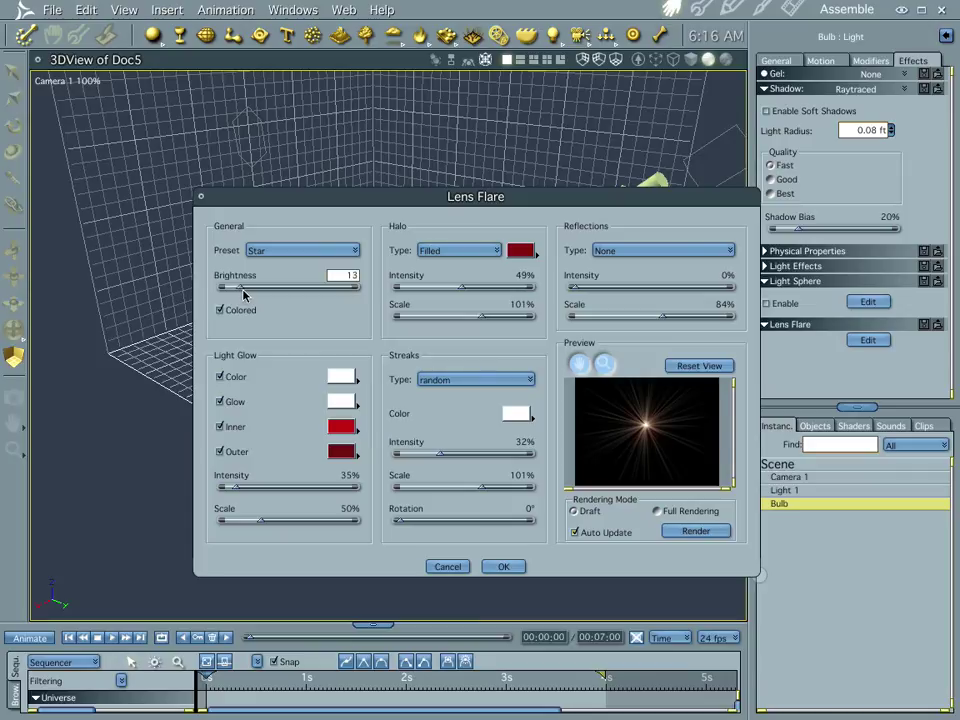
drag(243, 293, 241, 294)
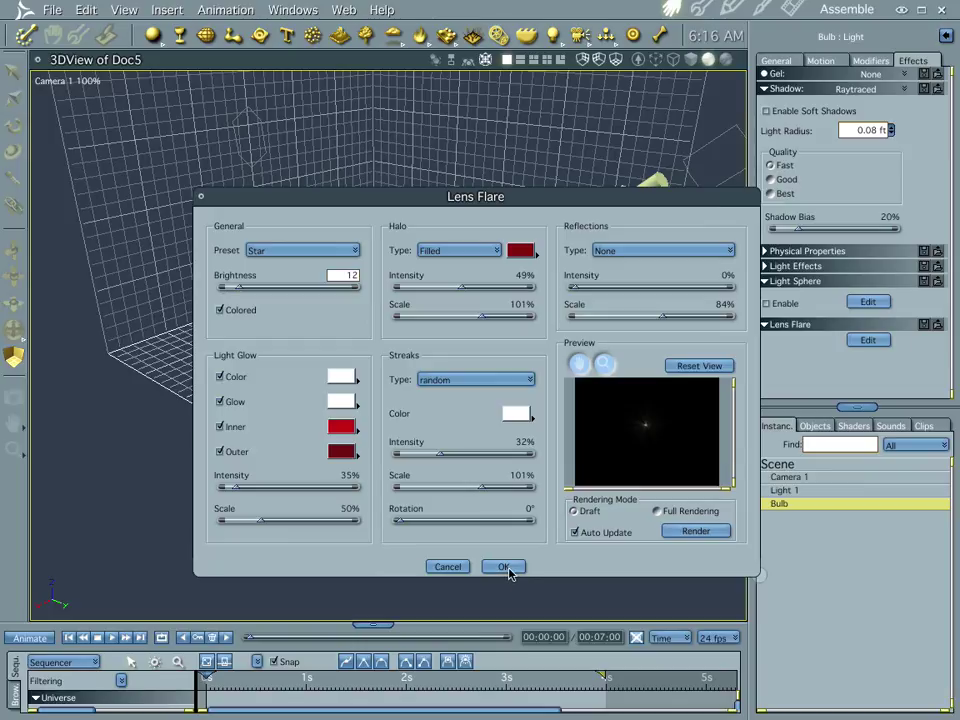
Confirm the flare, move the bulb to the lower left, then add a Sphere and a Surface Replicator
click(503, 566)
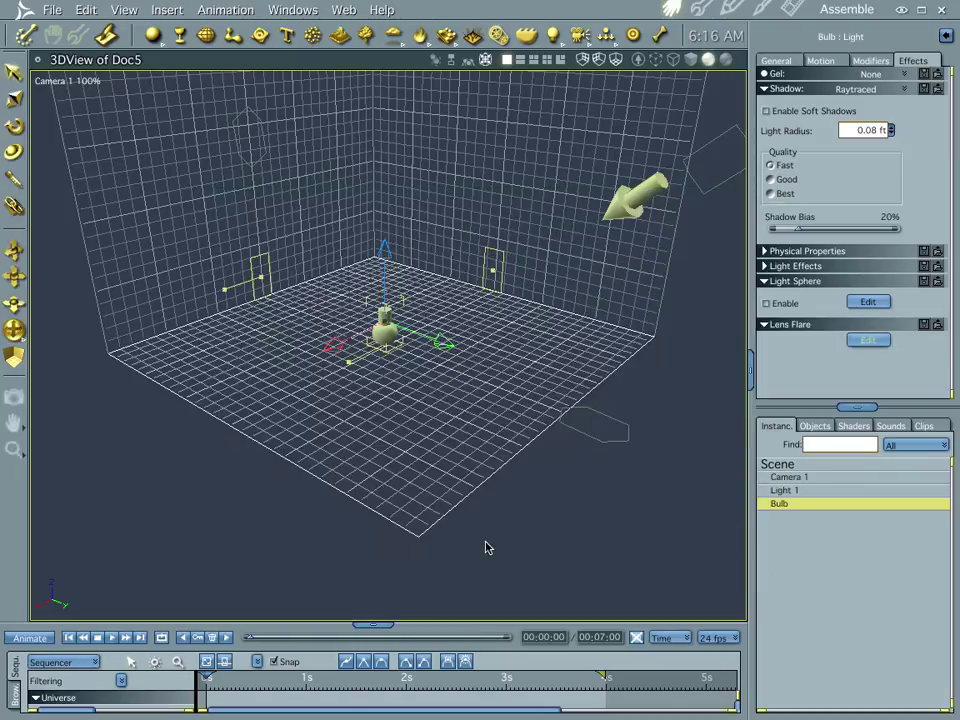
drag(329, 344, 159, 482)
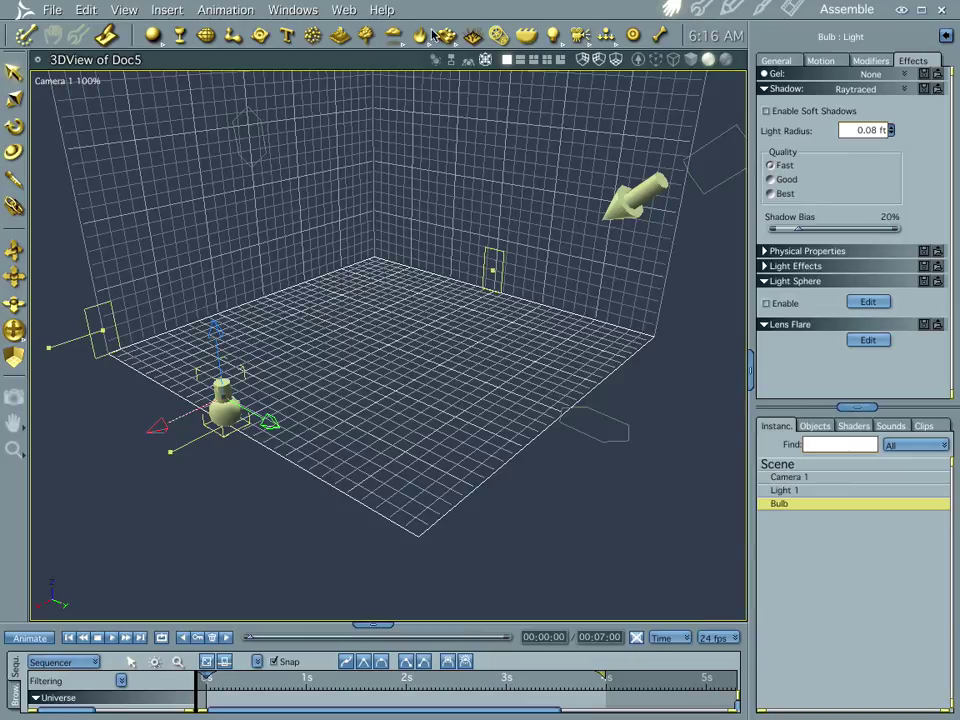
drag(155, 36, 395, 310)
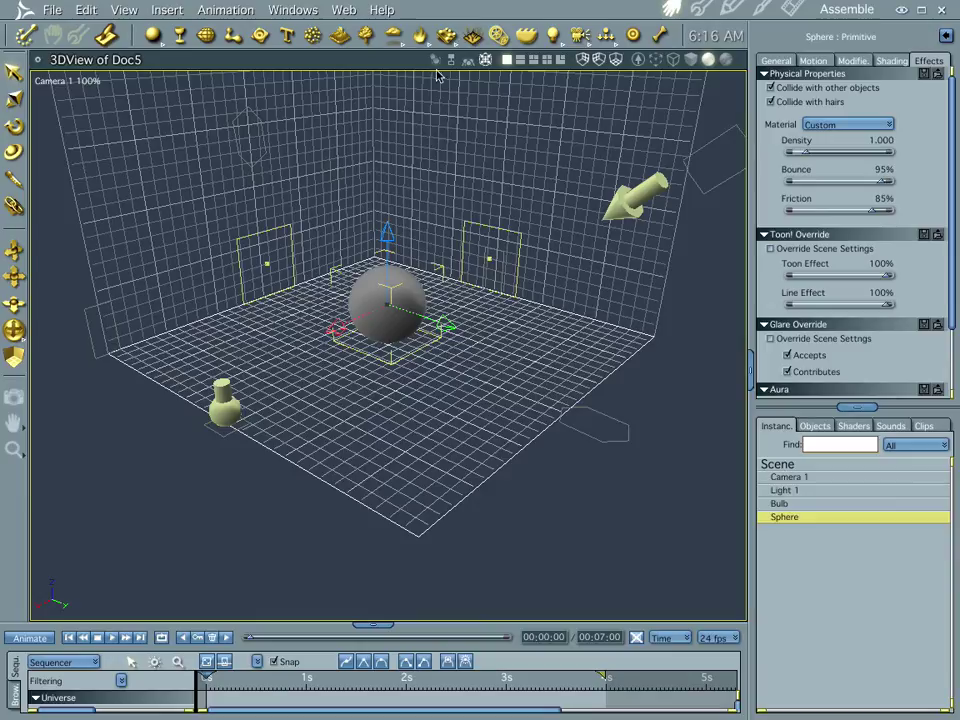
click(514, 372)
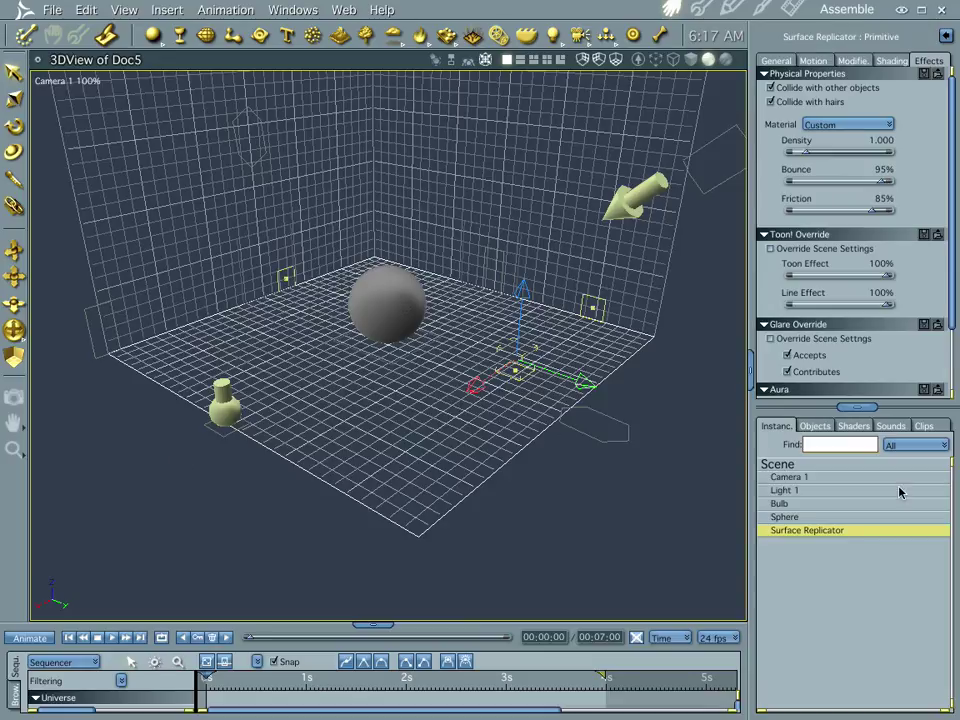
Set the Surface Replicator's source to Sphere and replicated object to Bulb, producing 46 copies
double_click(800, 532)
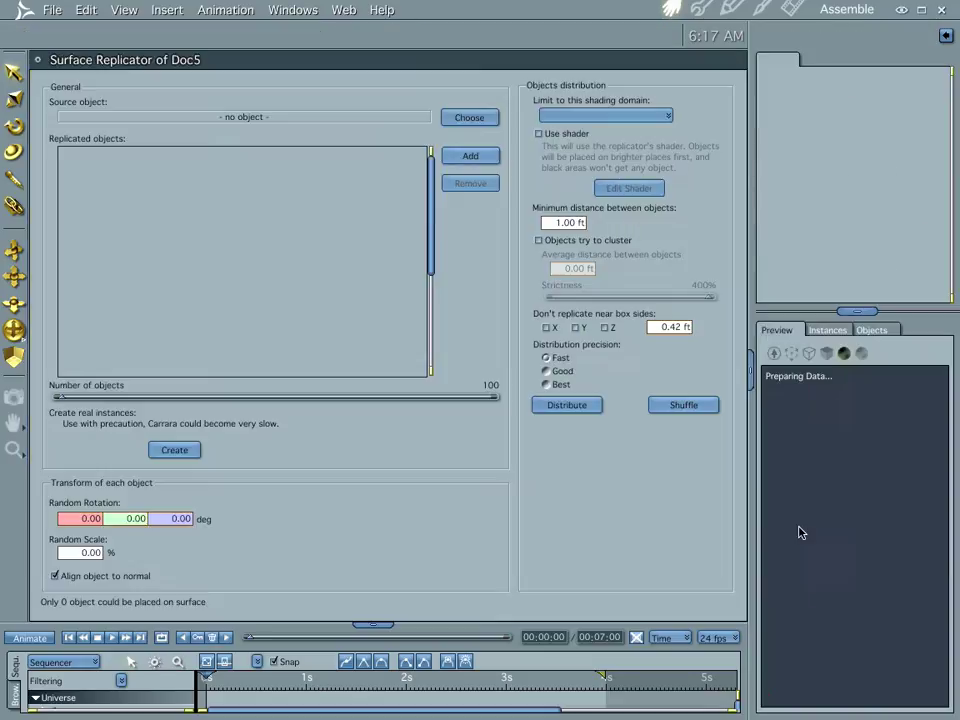
click(467, 120)
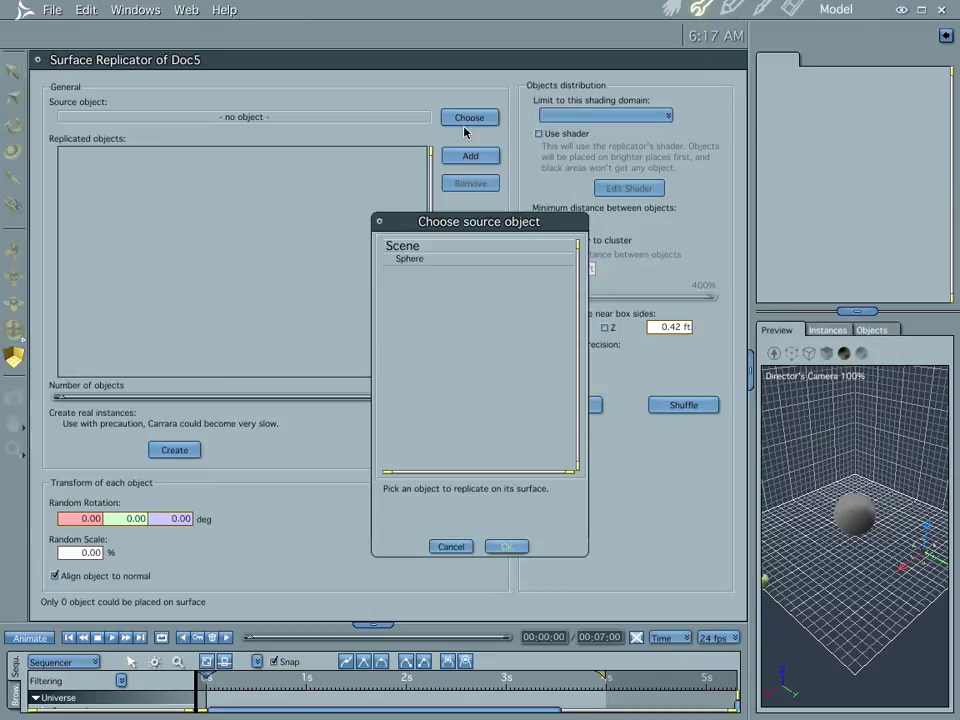
click(411, 262)
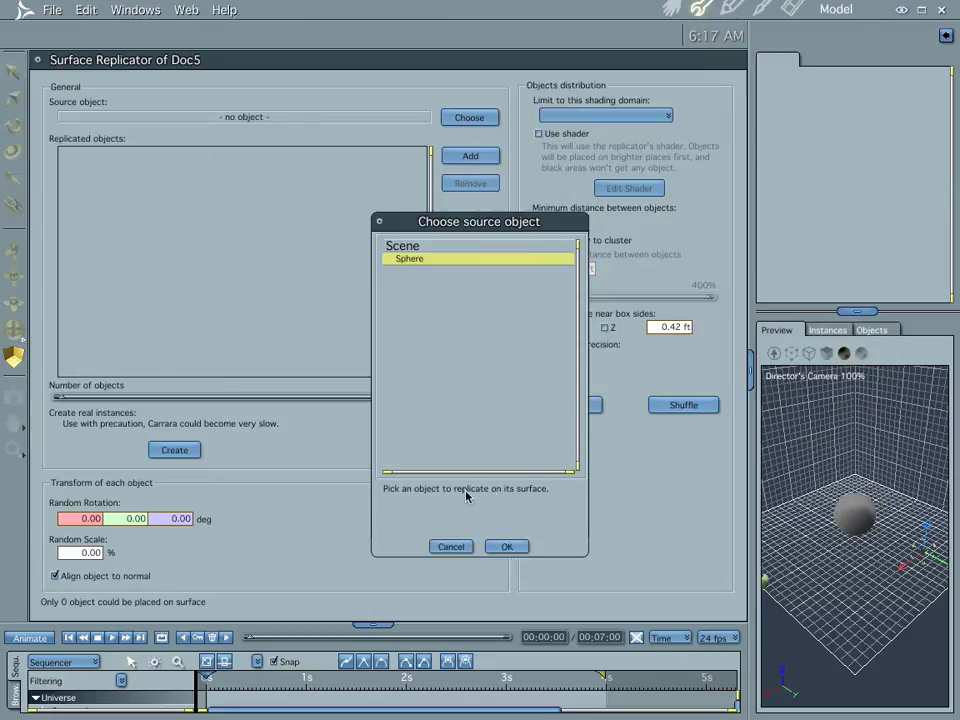
click(510, 548)
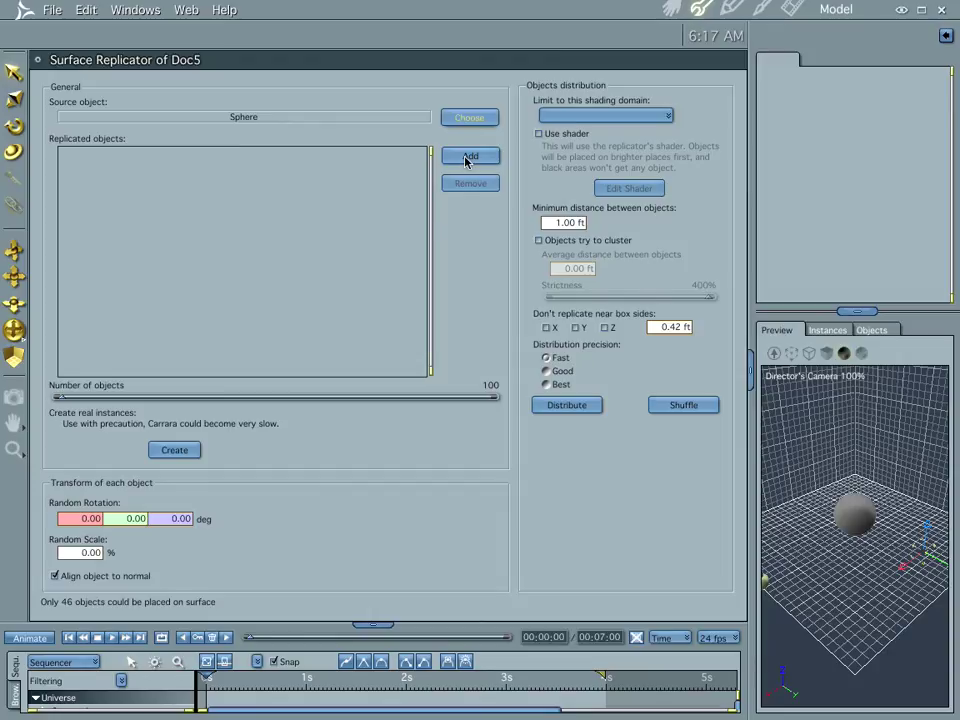
click(467, 157)
click(404, 286)
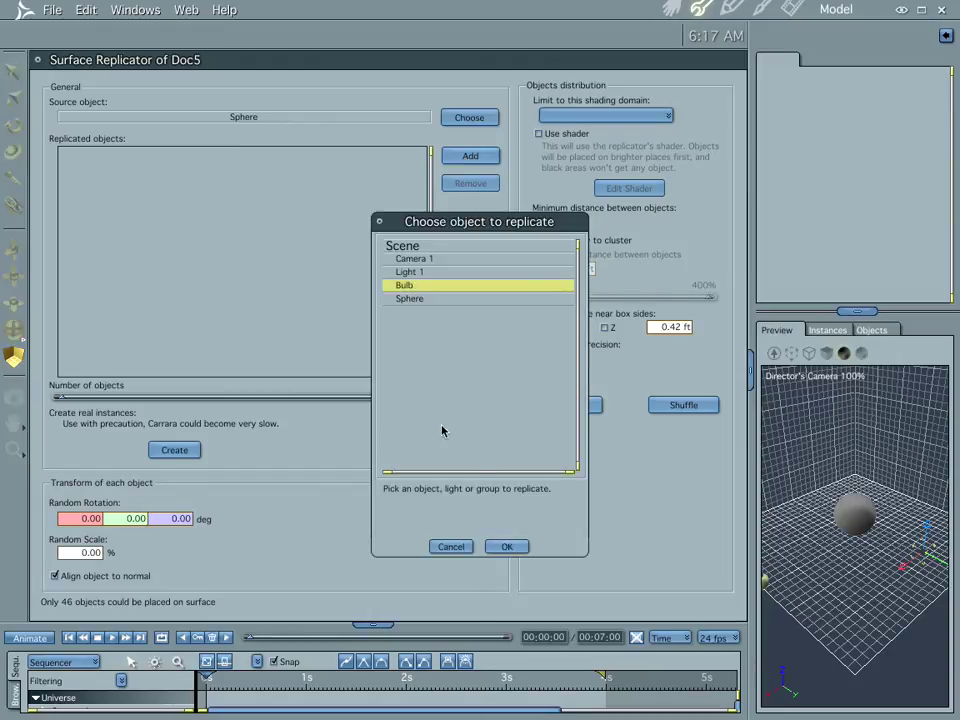
click(508, 548)
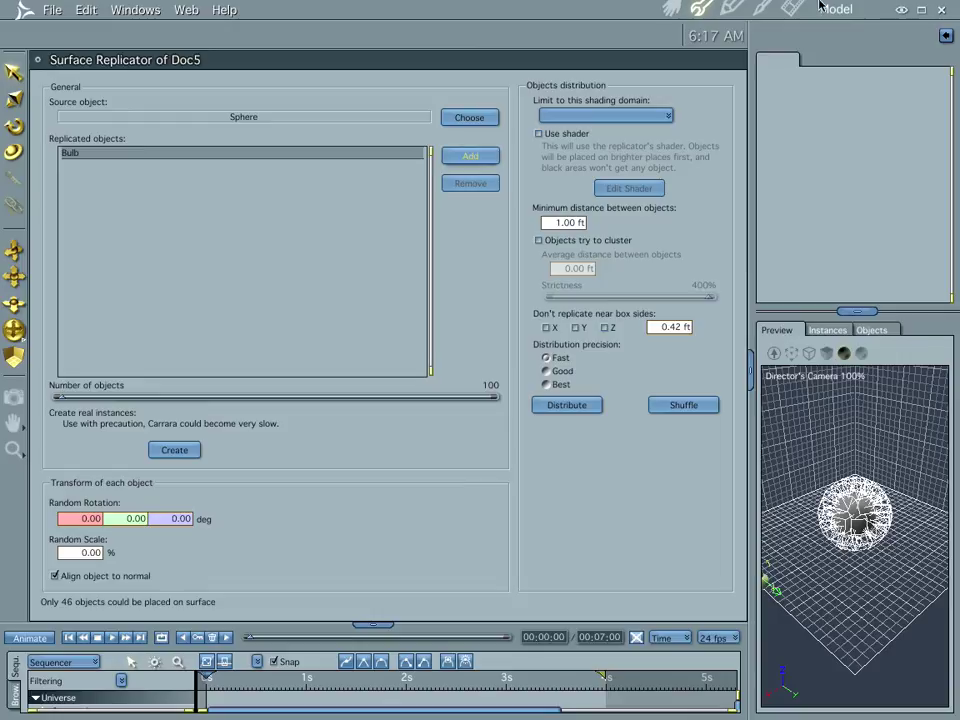
click(670, 8)
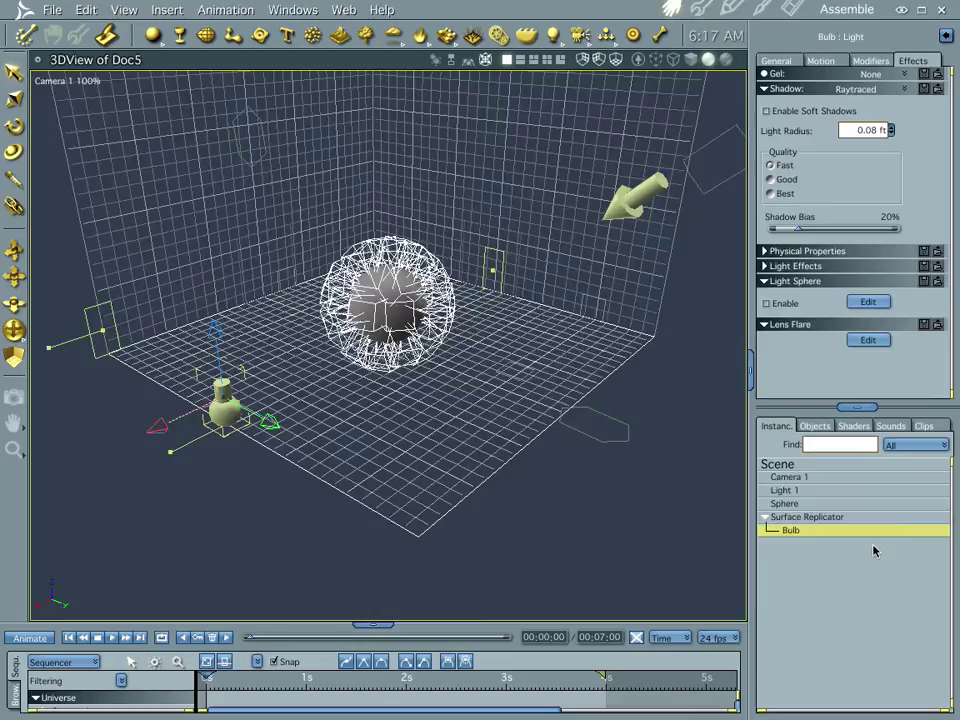
Scale the Sphere to 2000% overall (120 ft across) and reopen the Surface Replicator settings
click(788, 504)
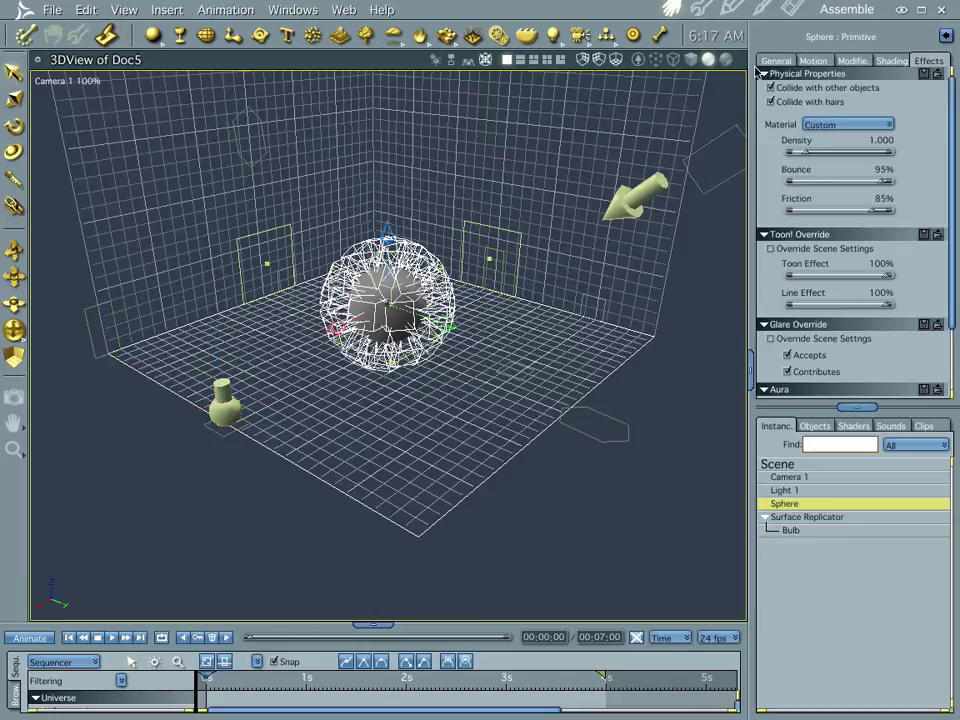
click(815, 61)
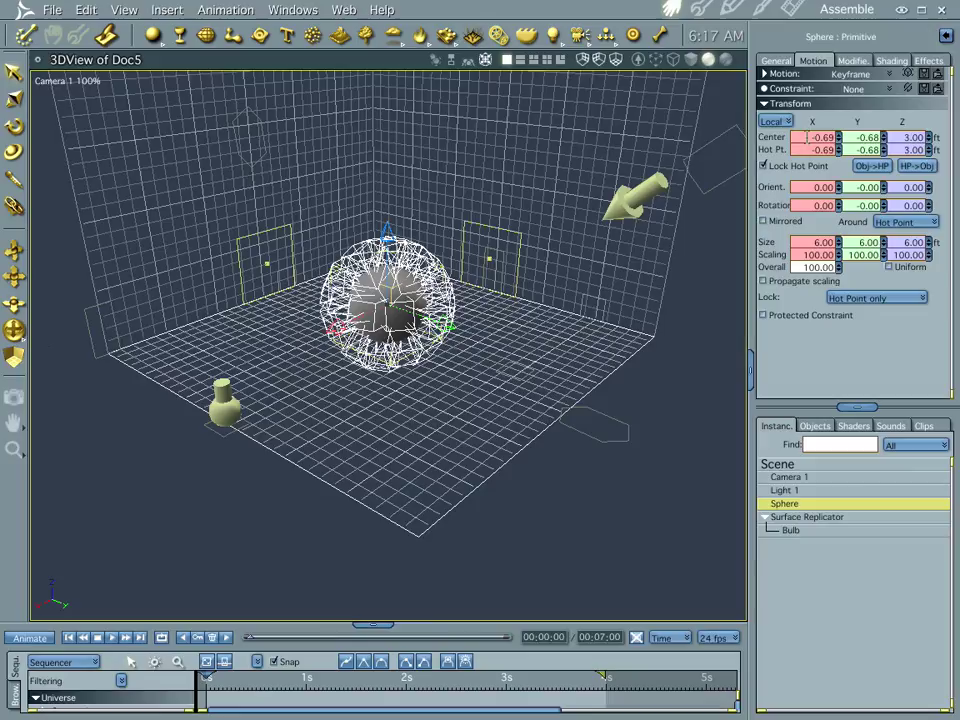
click(803, 265)
text(1000)
key(Return)
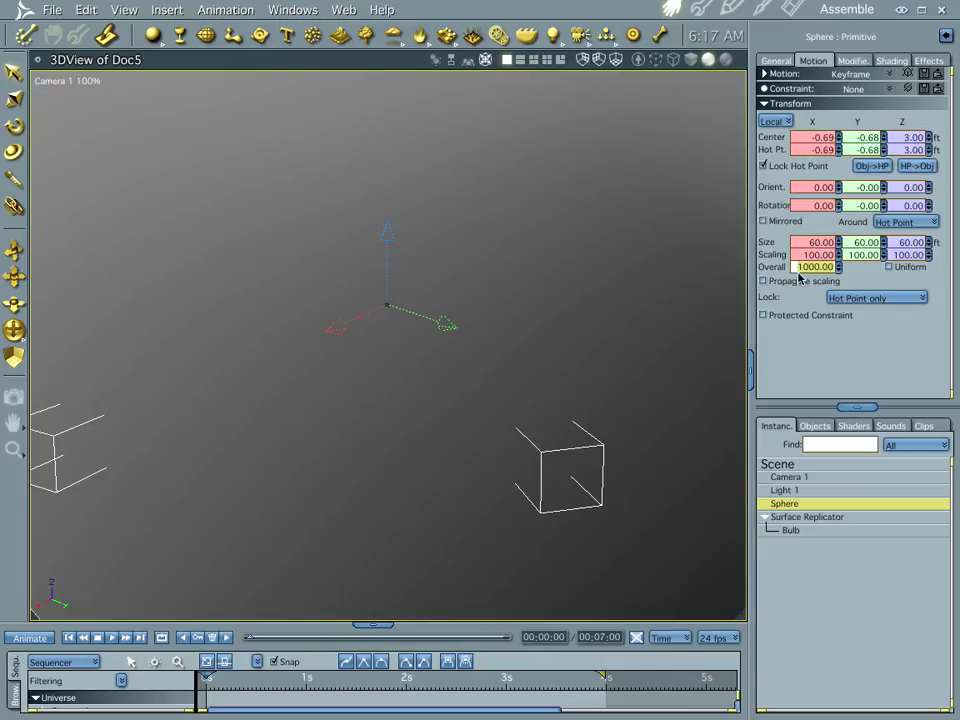
text(2000)
key(Return)
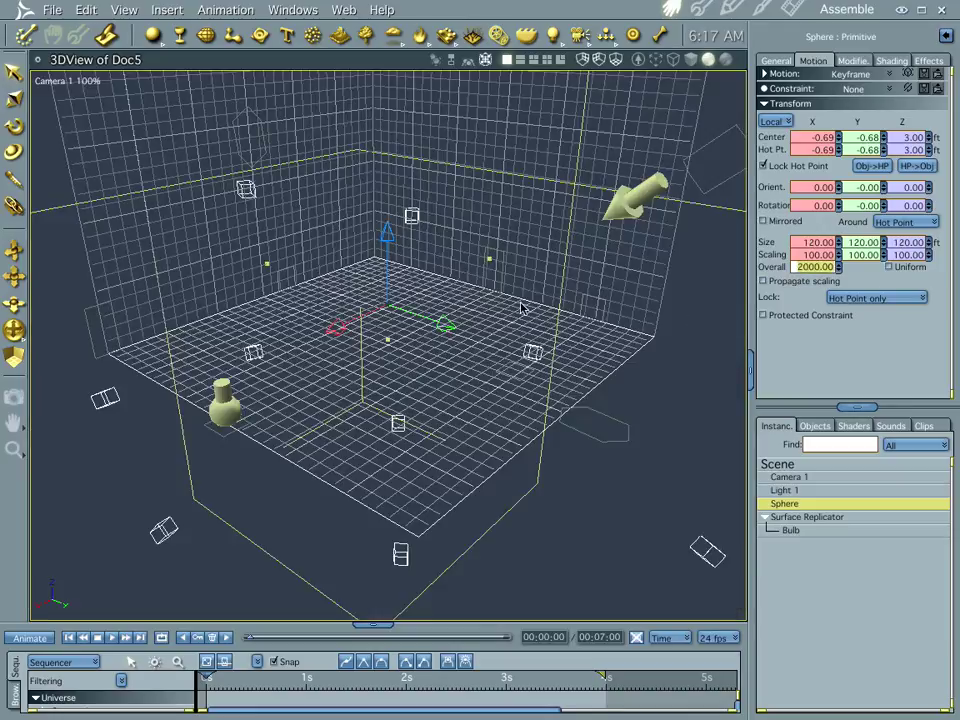
middle_drag(357, 269, 463, 338)
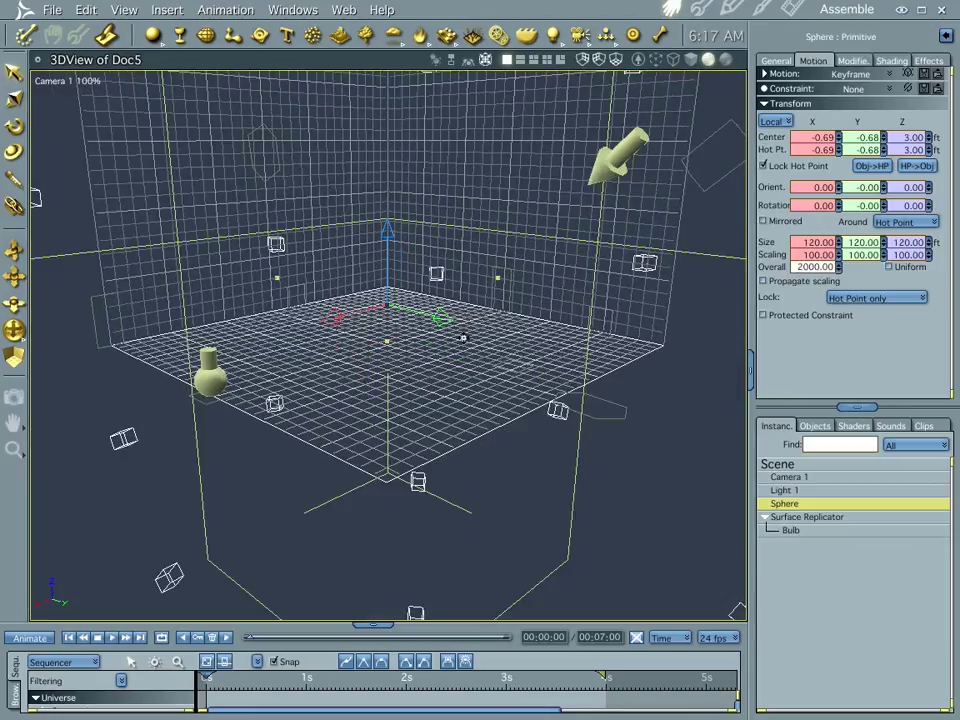
double_click(801, 519)
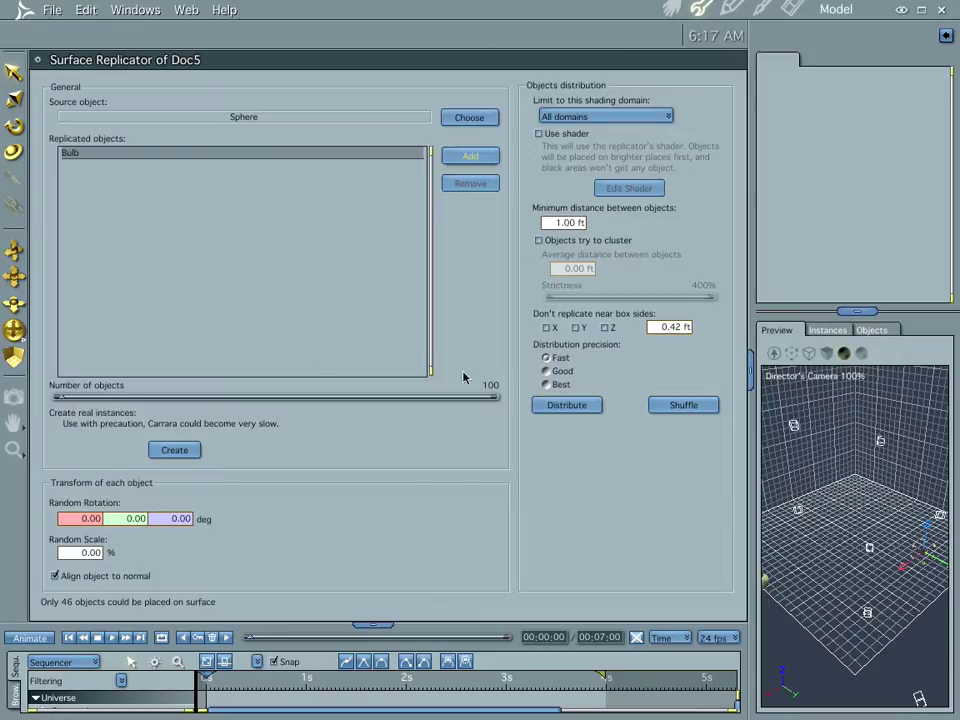
Set the Surface Replicator's number of objects to 500 and go back to the Assemble room
click(492, 390)
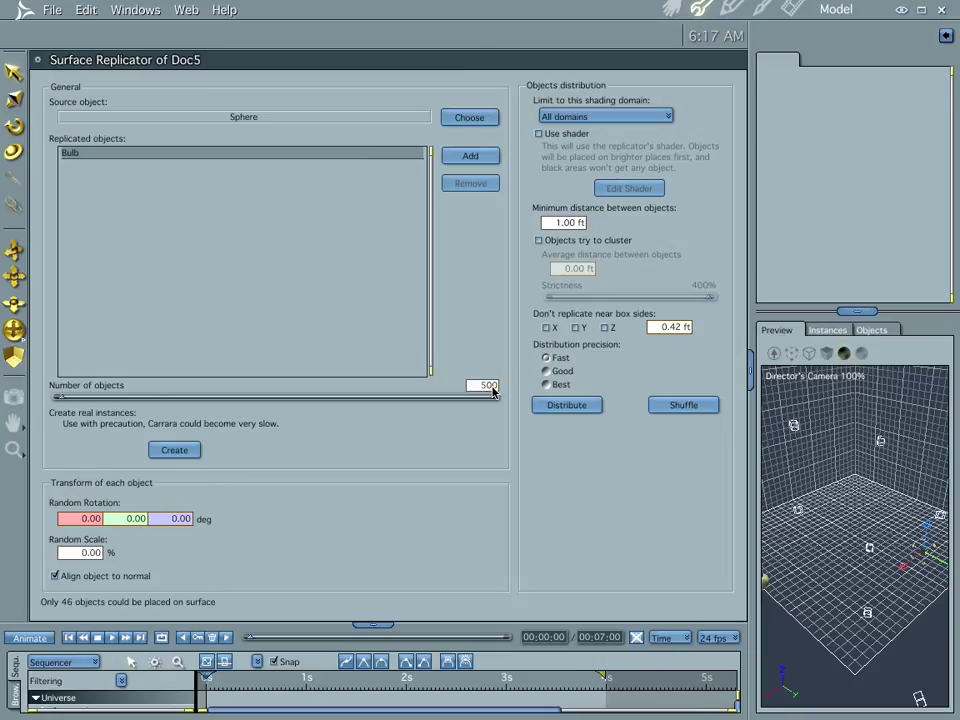
key(Return)
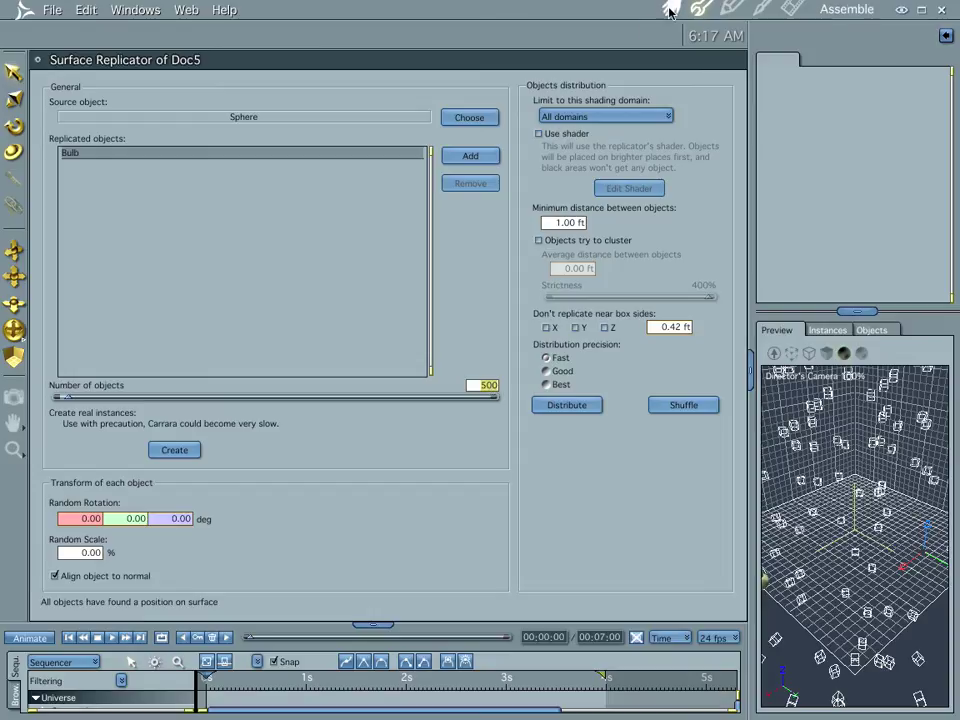
click(670, 9)
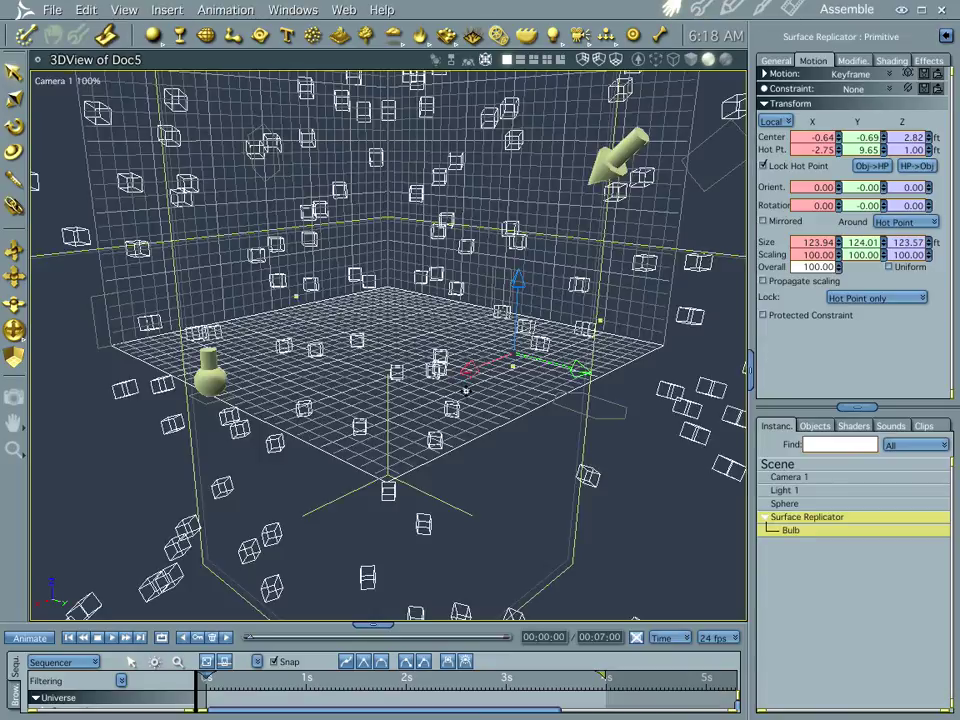
Level the camera, start a render with Cmd+R, then request aborting it
drag(465, 387, 446, 462)
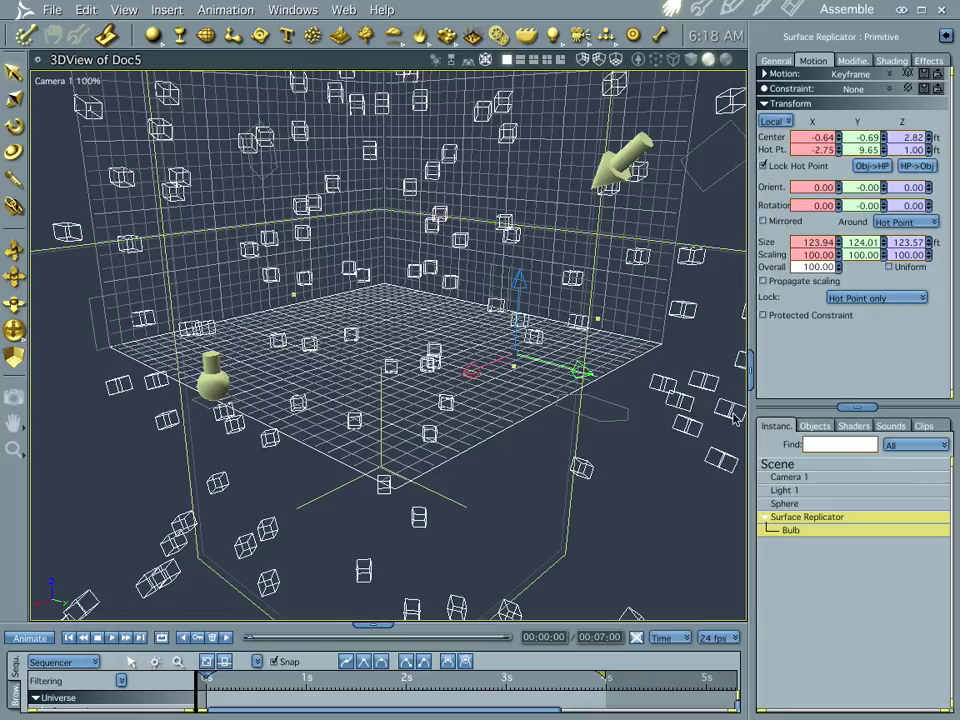
key(ctrl+r)
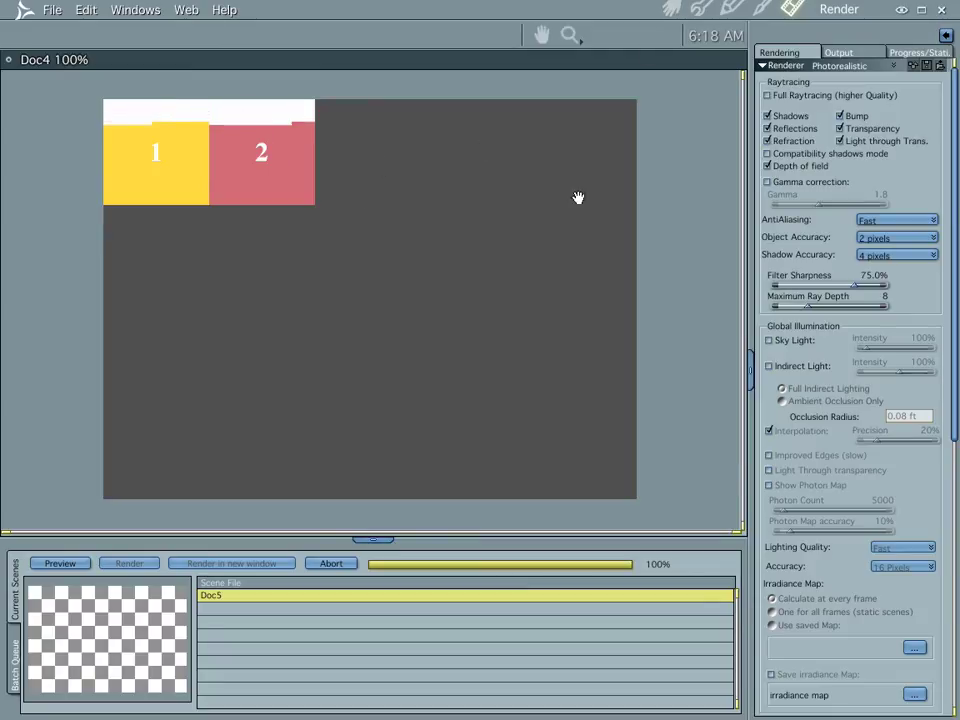
click(674, 10)
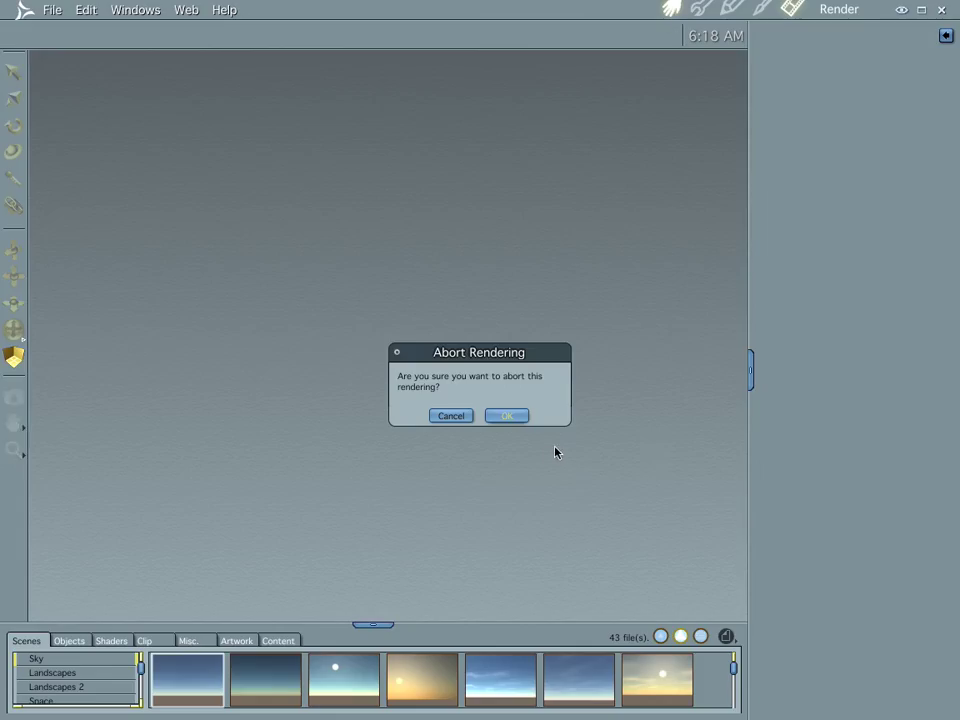
Abort the render, make the Sphere invisible, and re-render the scene as star-flared lights on black
click(506, 416)
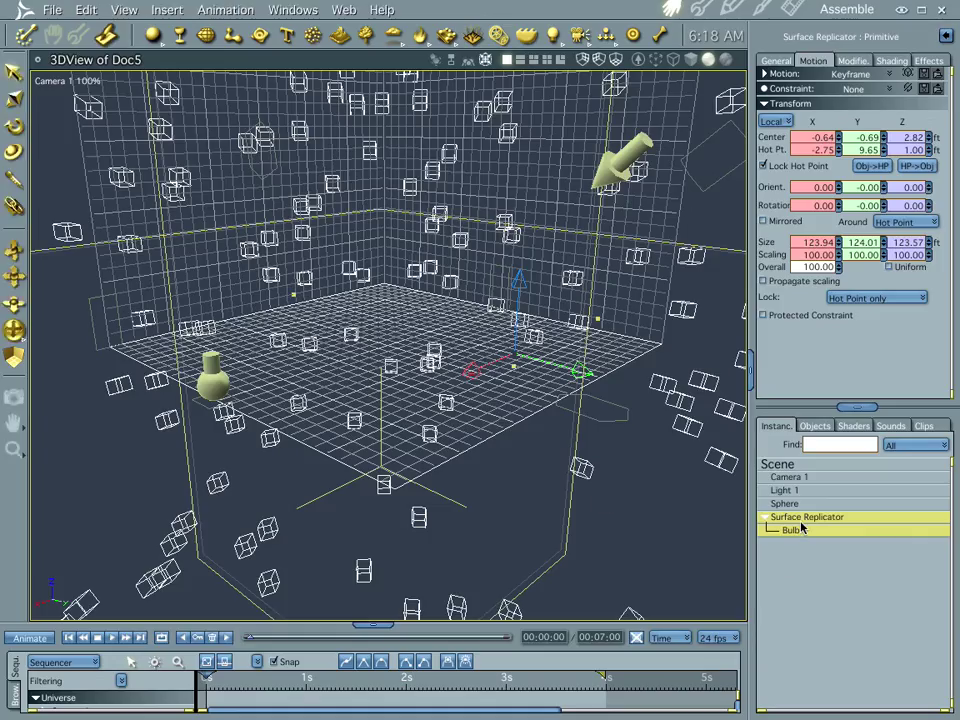
click(785, 503)
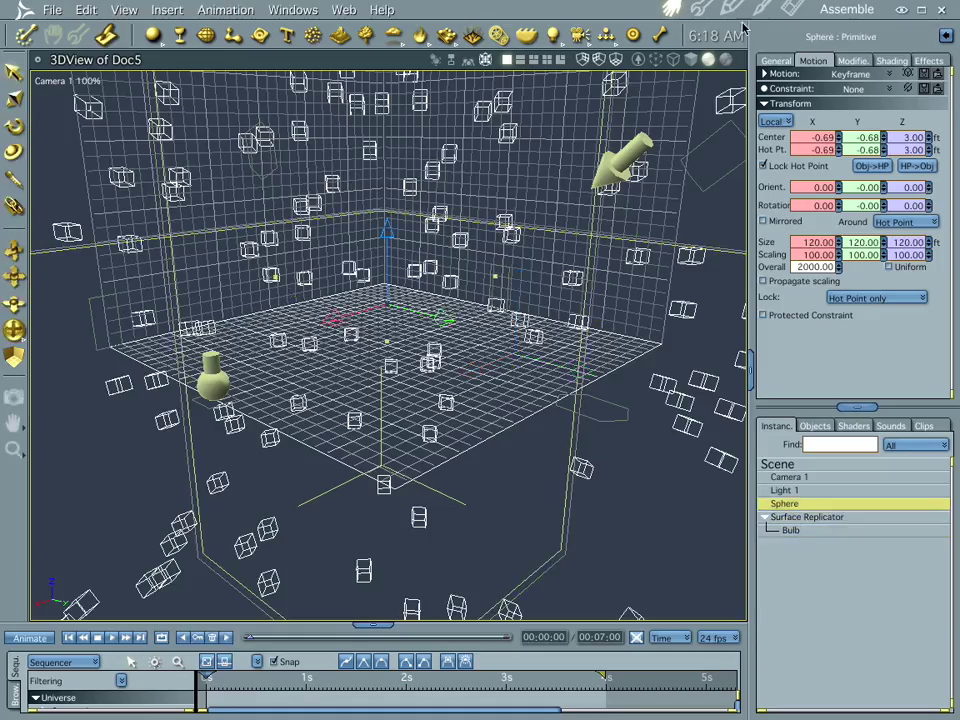
click(776, 61)
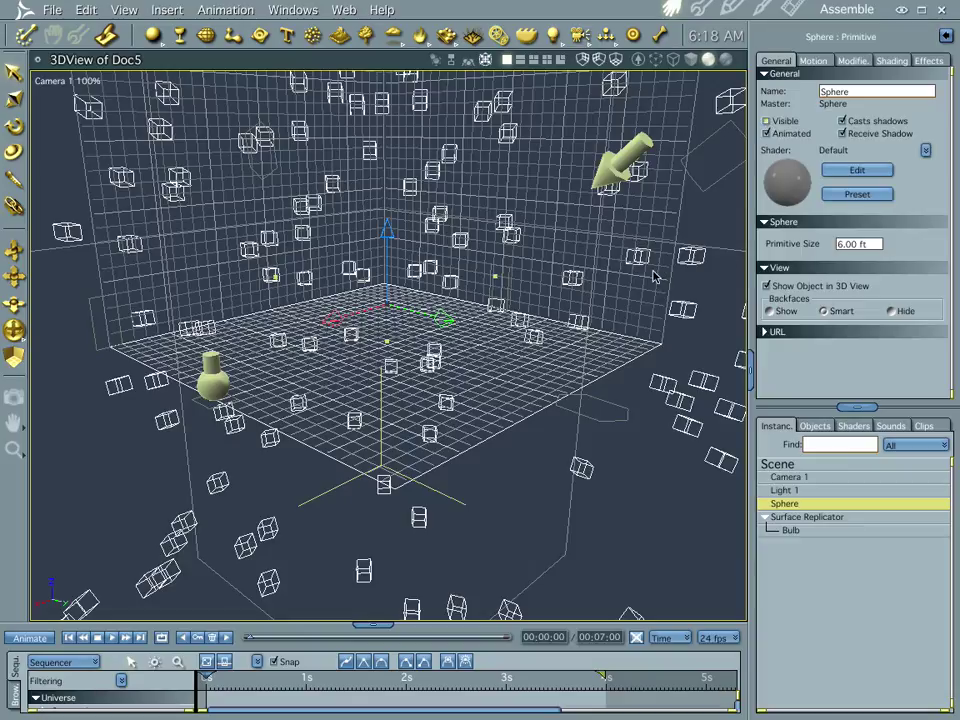
key(ctrl+r)
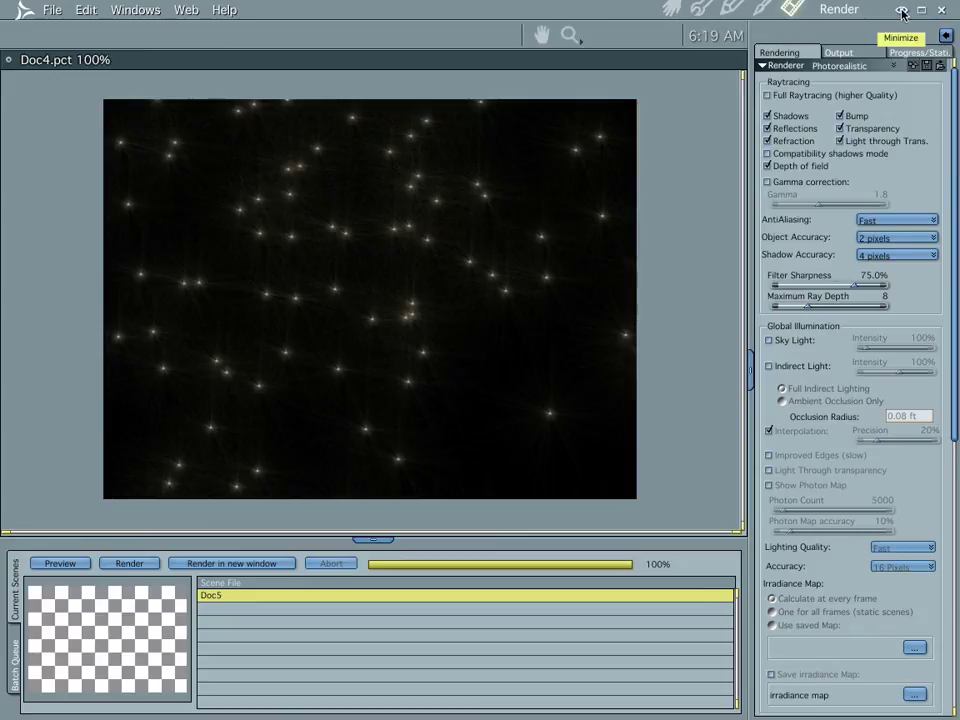
Play stars.mov and spinner.mov full-screen in QuickTime Player, then bring Carrara back
click(902, 12)
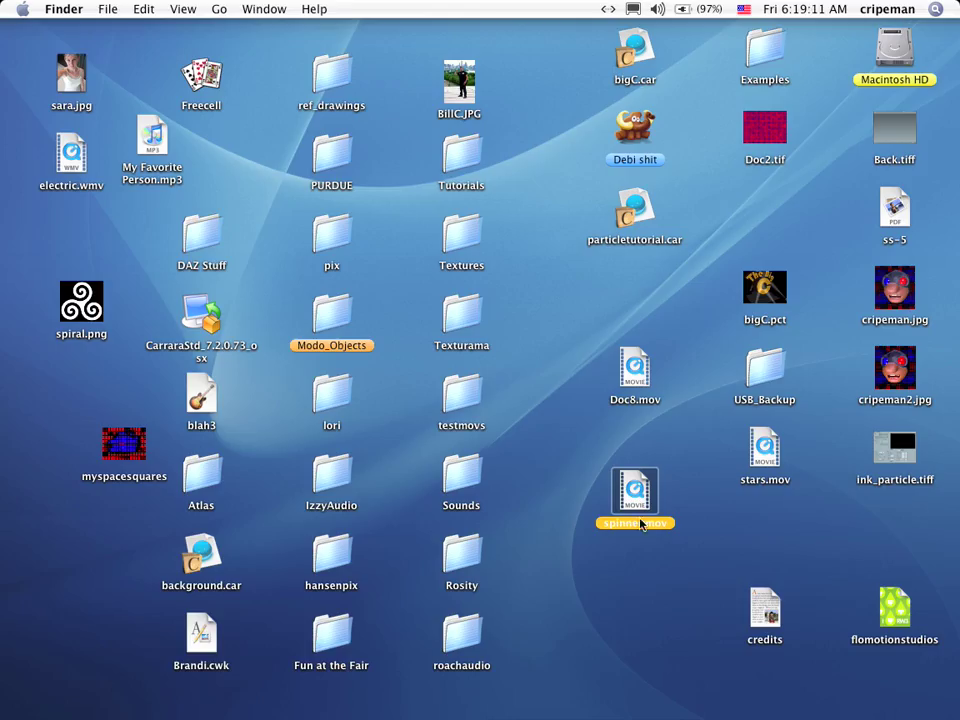
double_click(764, 448)
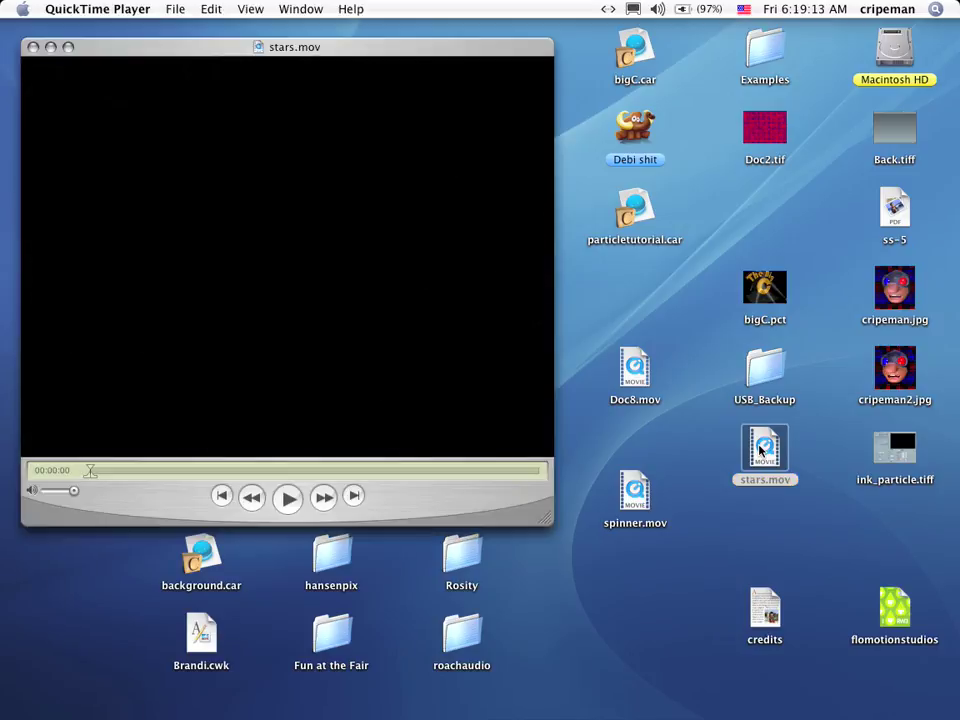
key(super+f)
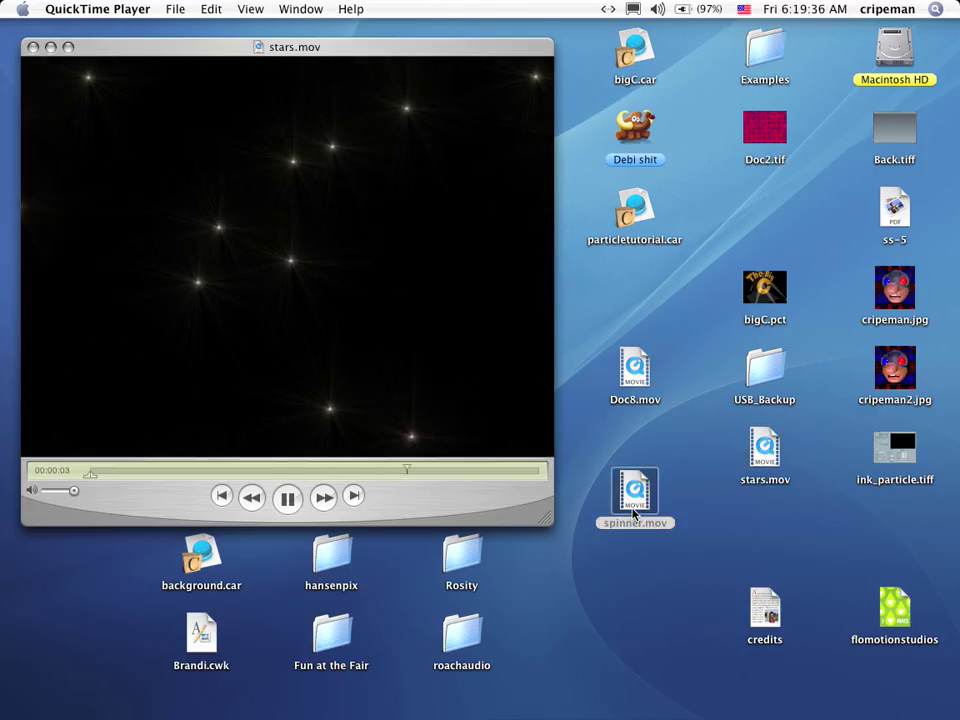
key(super+f)
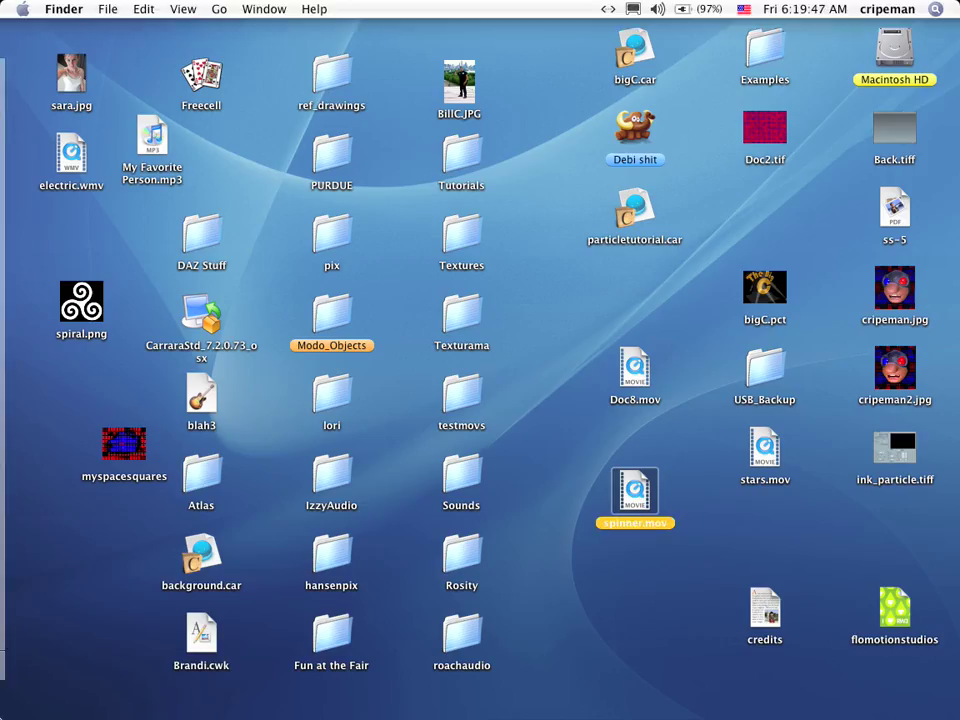
click(25, 553)
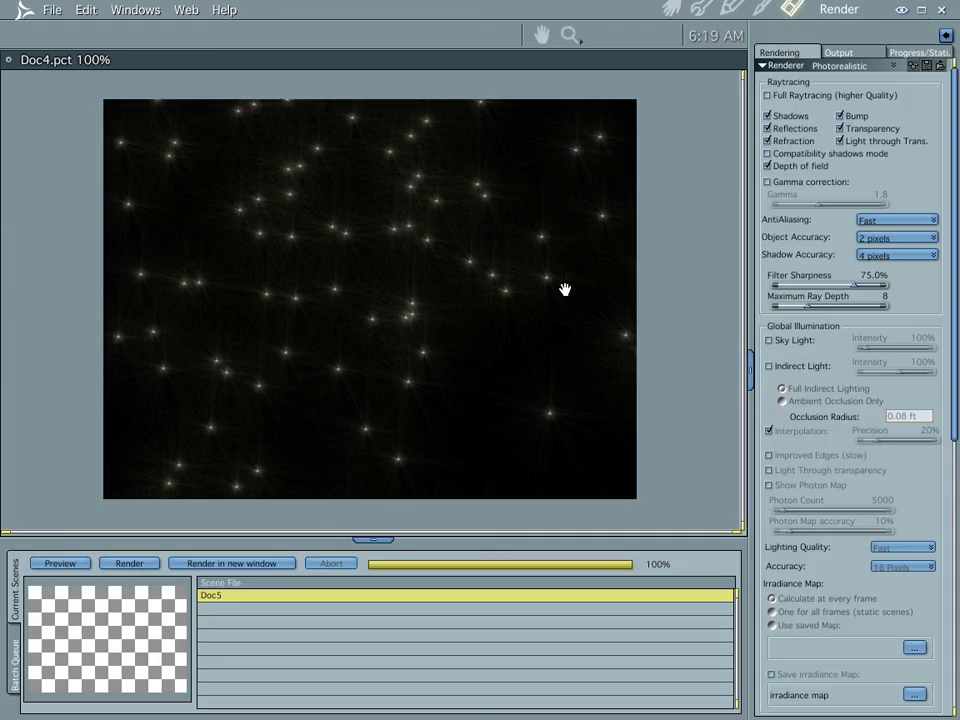
Collapse the render queue panel and return to the Assemble room's 3D scene
click(372, 540)
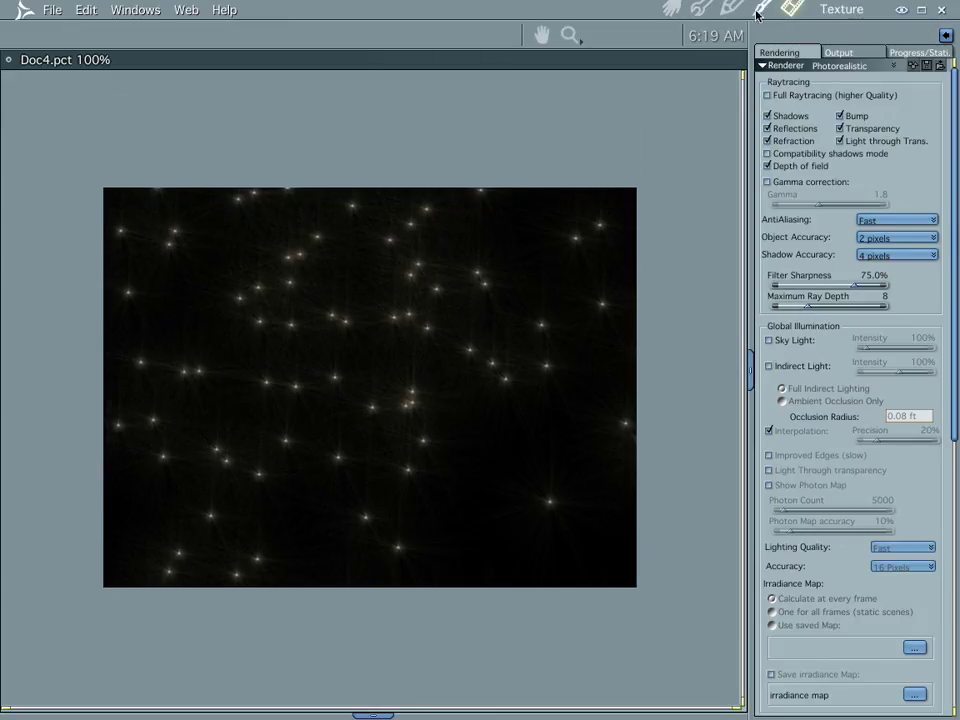
click(667, 11)
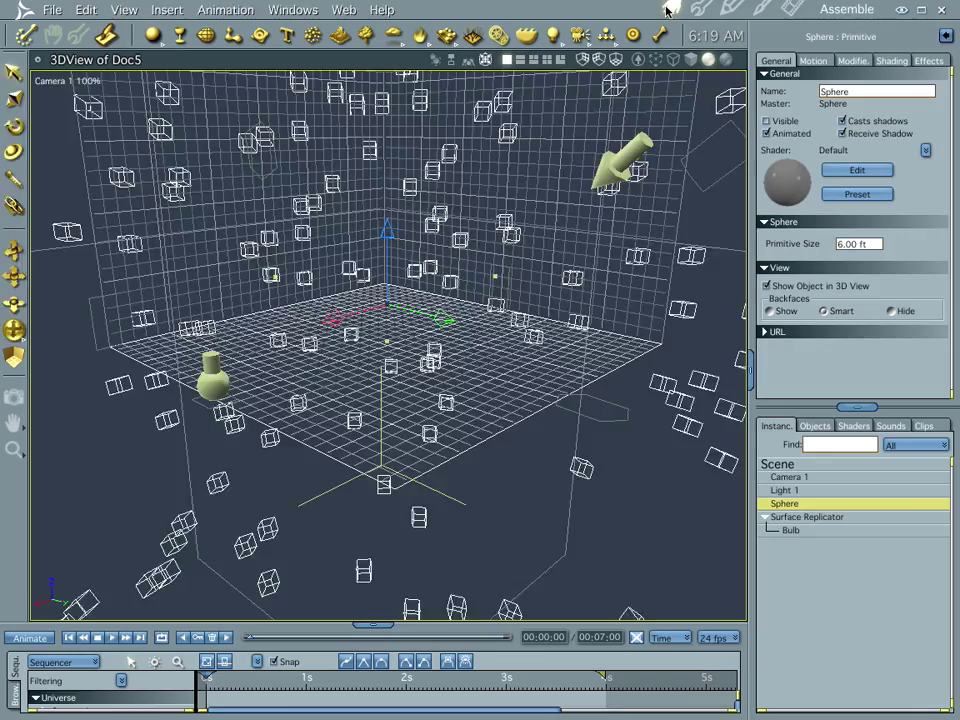